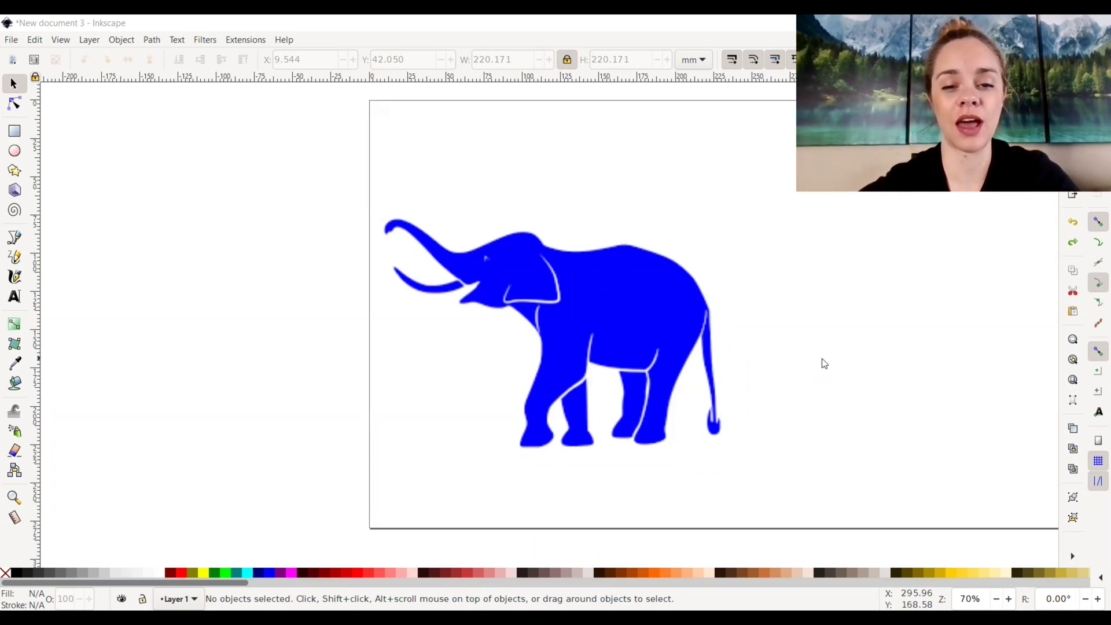
# Step: Select the blue elephant bitmap and open the Path menu
pyautogui.click(653, 331)
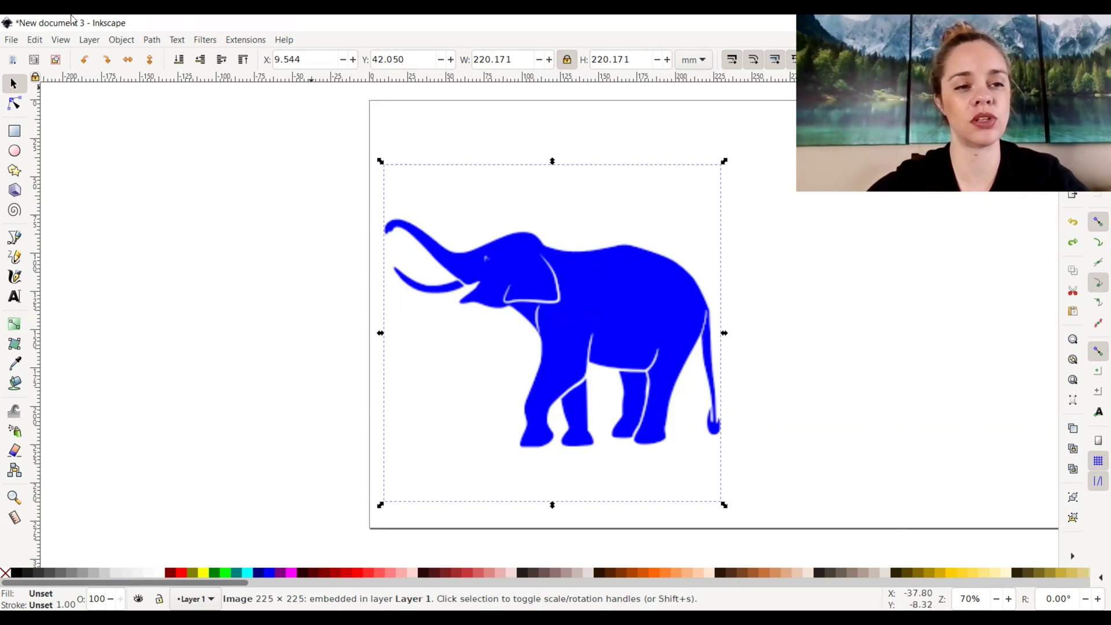
pyautogui.click(157, 40)
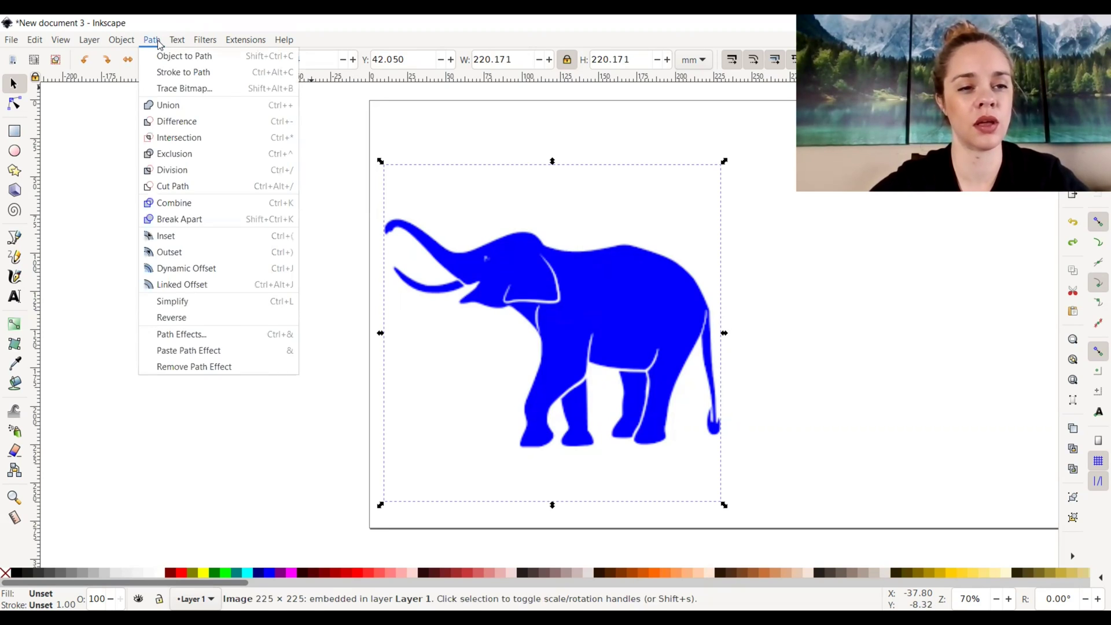
# Step: Open Trace Bitmap, move its dialog left to uncover the elephant, and view the trace modes
pyautogui.click(177, 90)
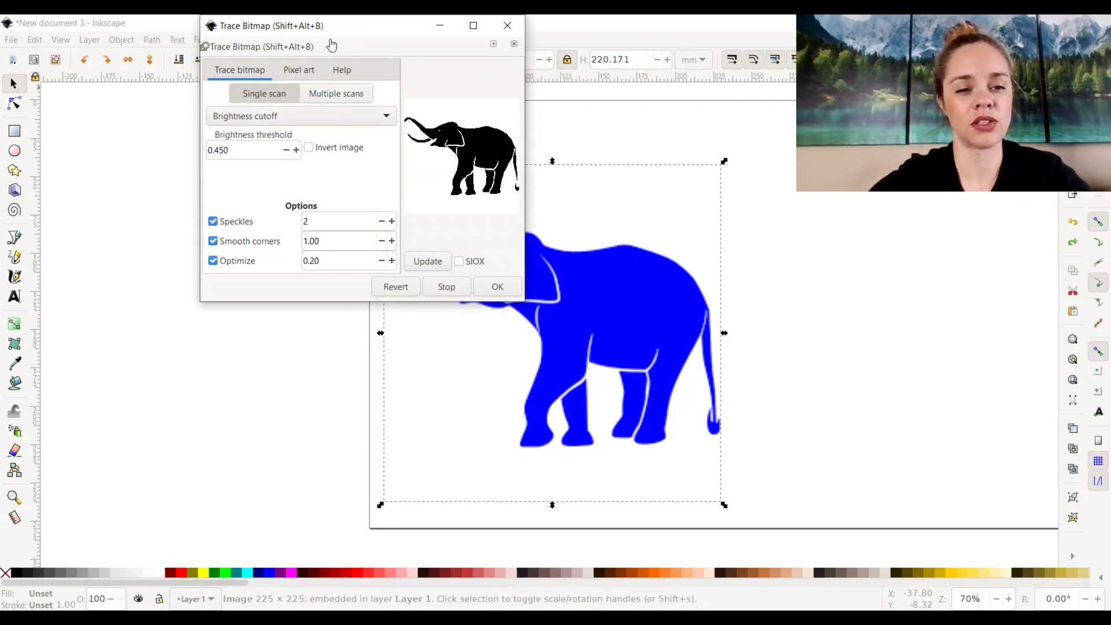
pyautogui.moveTo(331, 45)
pyautogui.mouseDown()
pyautogui.moveTo(330, 265)
pyautogui.moveTo(331, 255)
pyautogui.mouseUp()
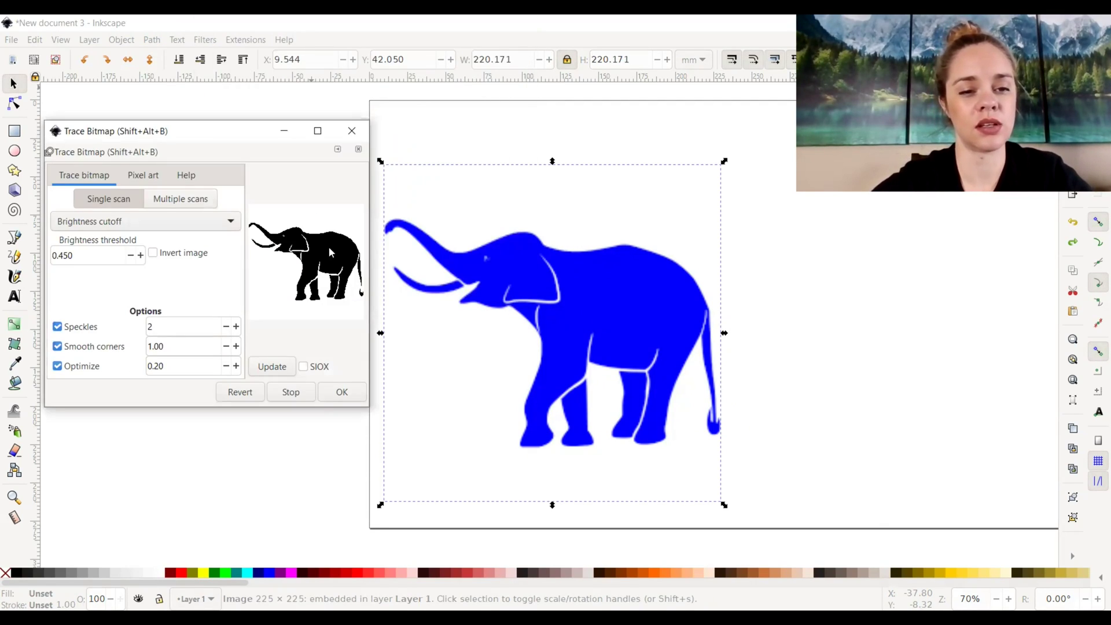
pyautogui.click(129, 224)
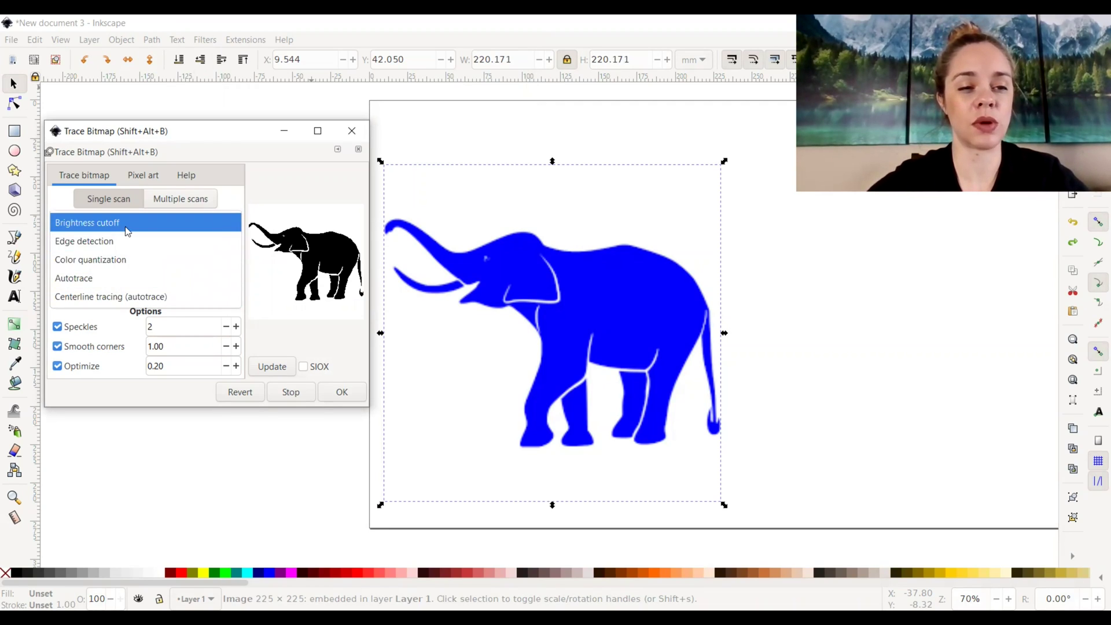
pyautogui.click(91, 221)
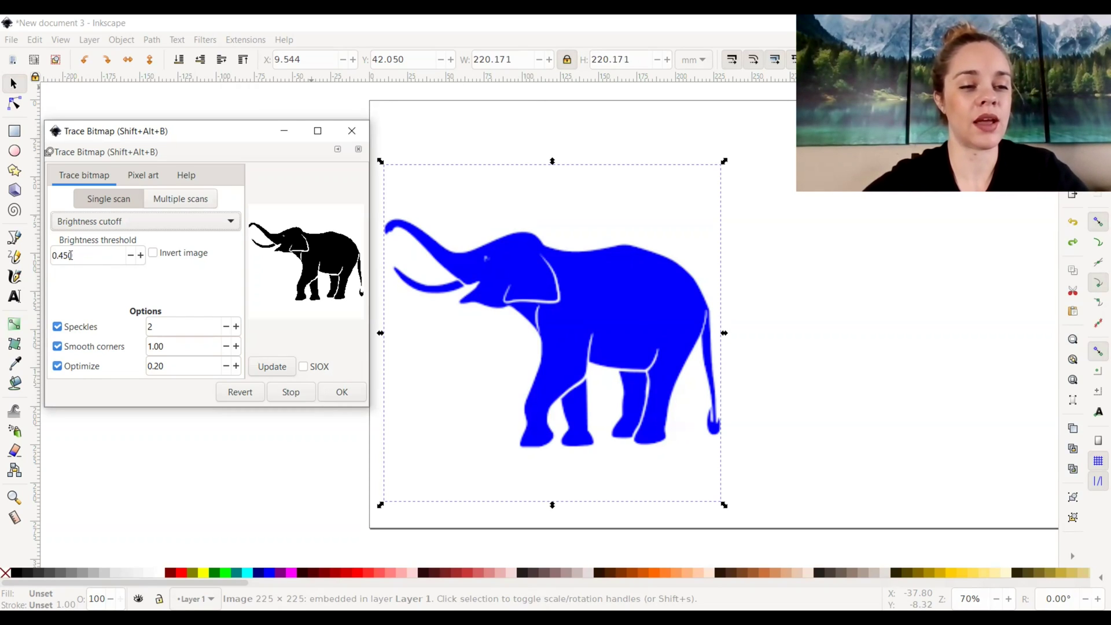
pyautogui.click(79, 255)
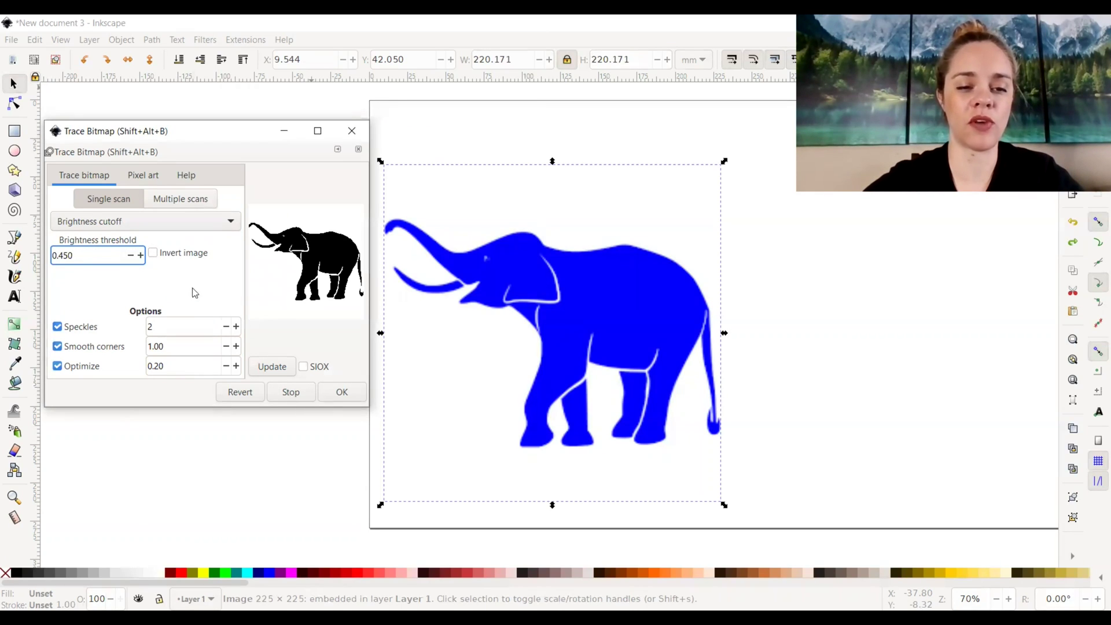
pyautogui.click(342, 393)
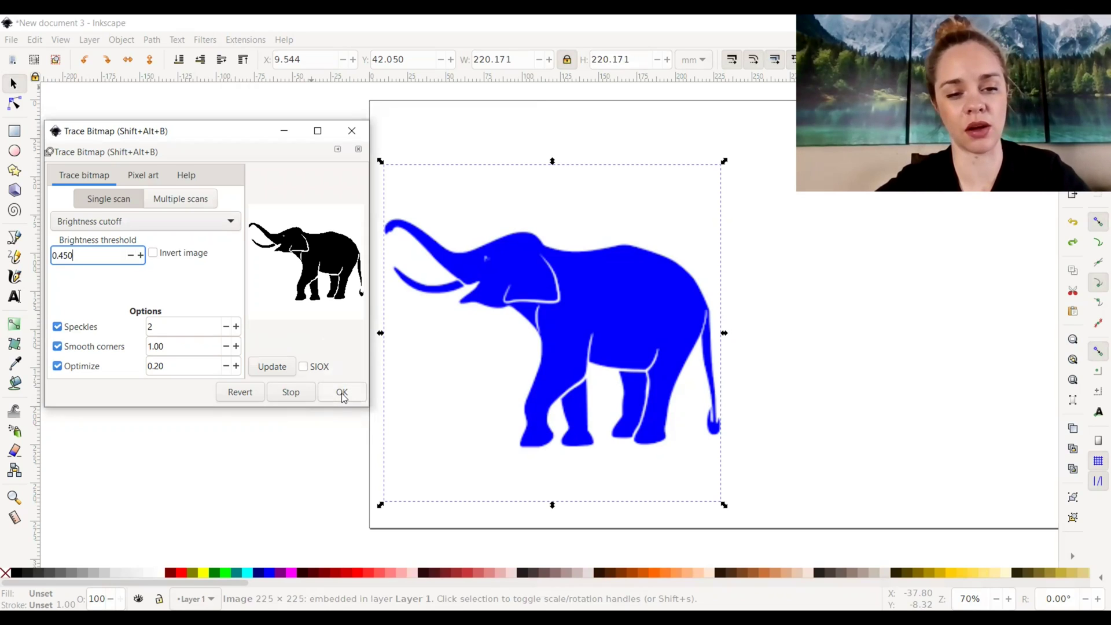
# Step: Run the trace and lift the new black elephant path above the blue bitmap
pyautogui.click(342, 393)
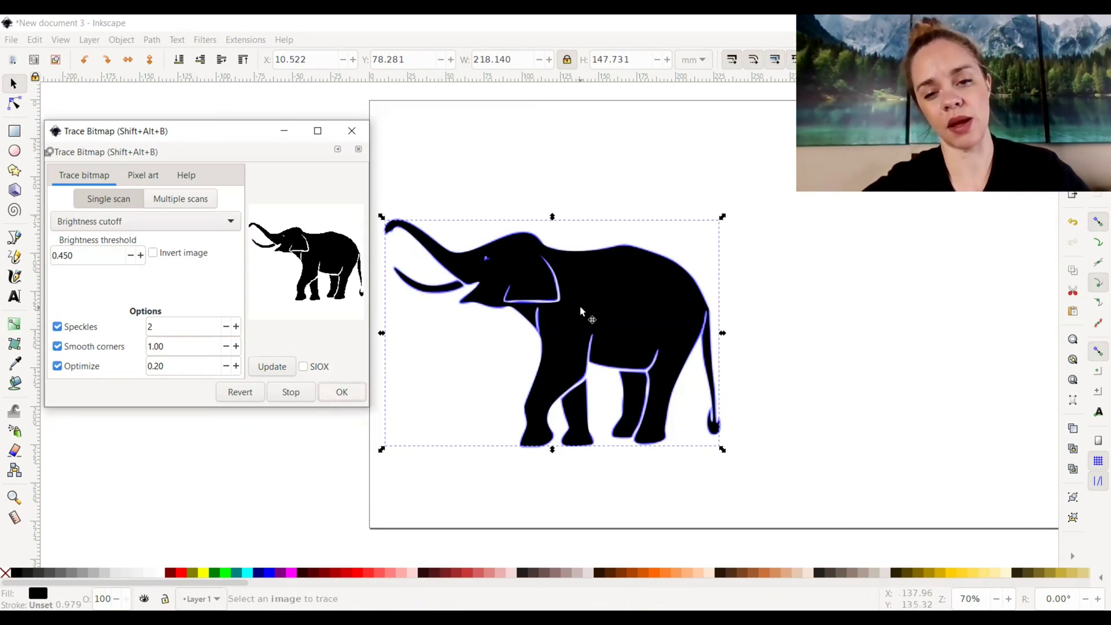
pyautogui.click(605, 307)
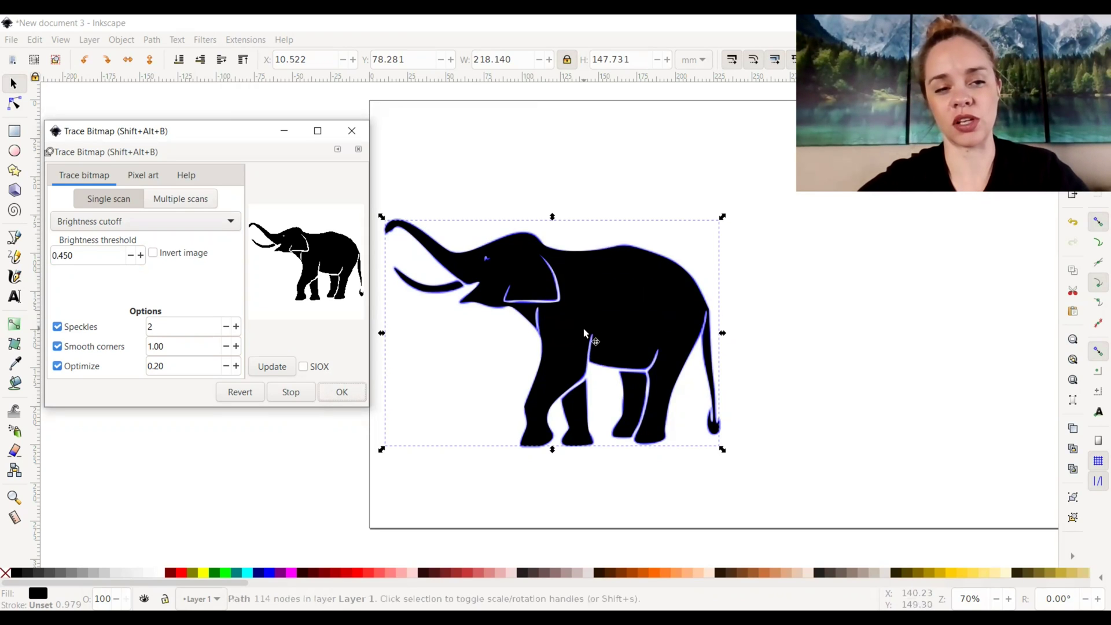
pyautogui.moveTo(583, 318); pyautogui.dragTo(583, 218)
pyautogui.moveTo(571, 172)
pyautogui.mouseDown()
pyautogui.moveTo(620, 172)
pyautogui.moveTo(567, 166)
pyautogui.mouseUp()
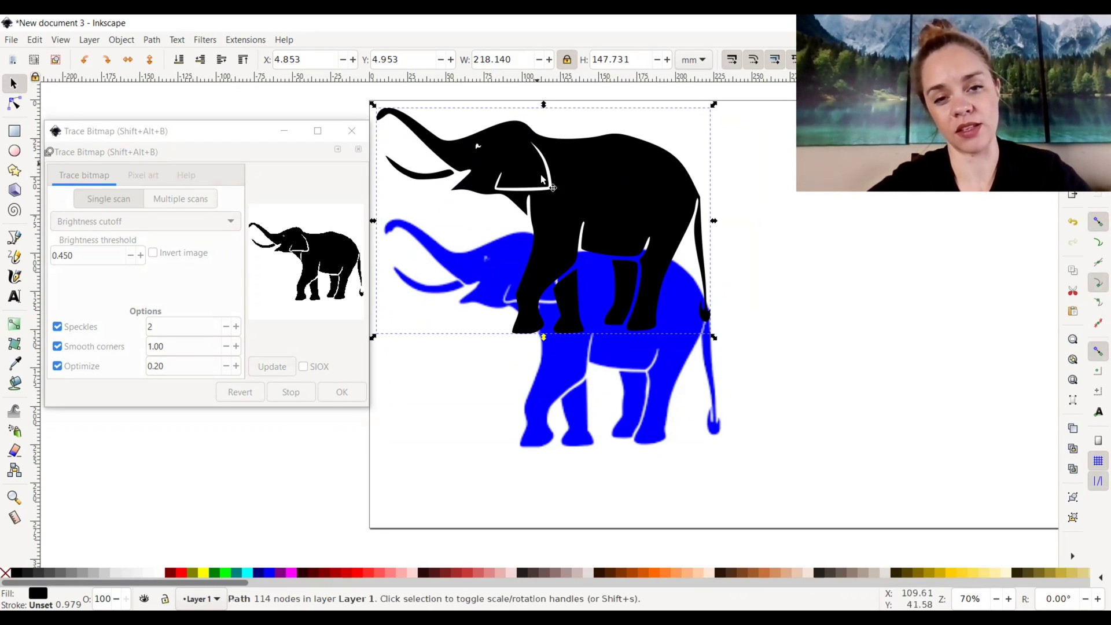
pyautogui.moveTo(580, 206); pyautogui.dragTo(611, 152)
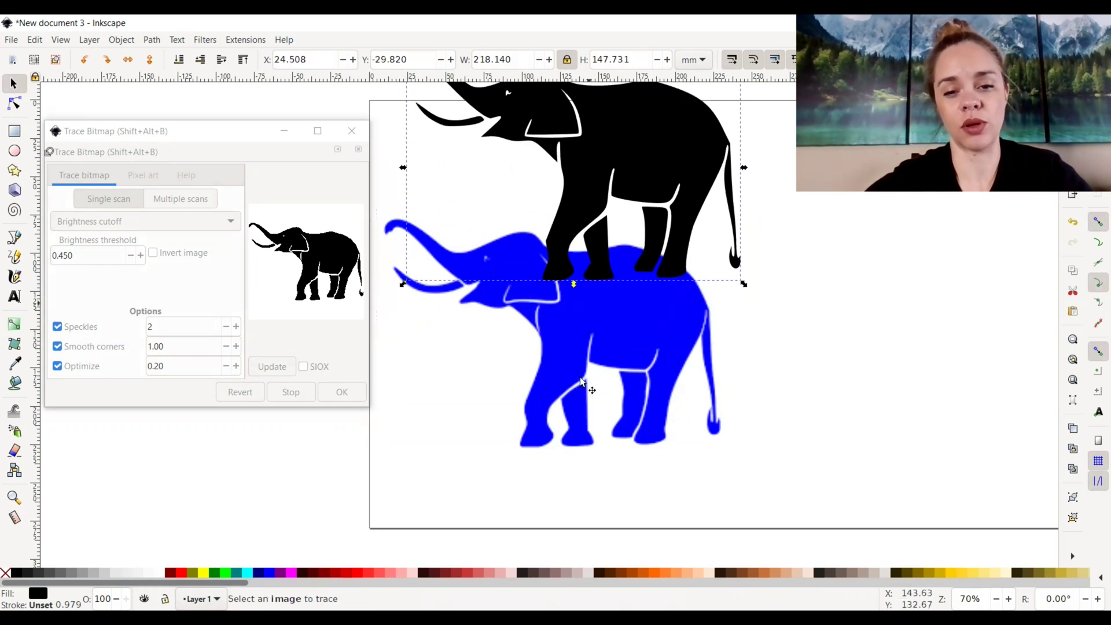
# Step: Move the blue bitmap off the page to the right, return the black path, and edit its nodes
pyautogui.click(584, 340)
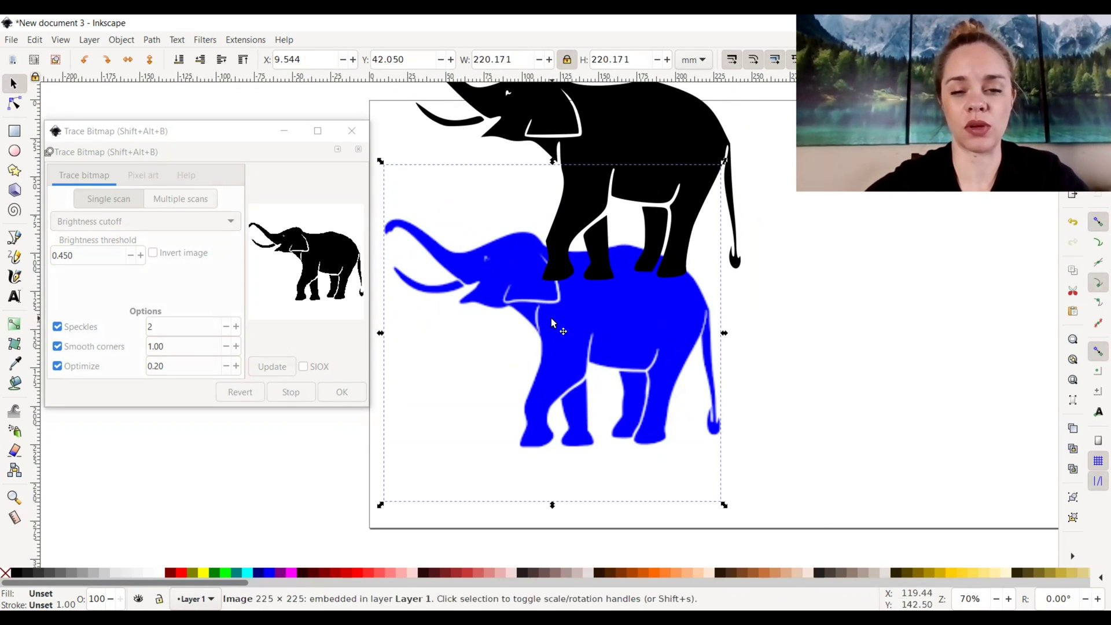
pyautogui.moveTo(551, 317); pyautogui.dragTo(940, 405)
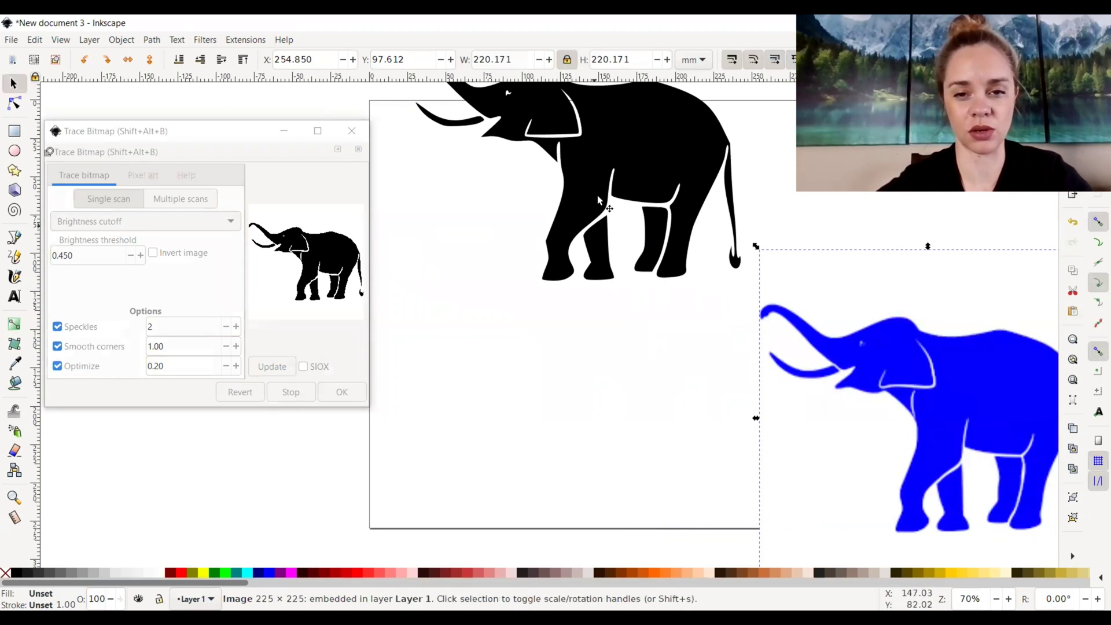
pyautogui.click(672, 147)
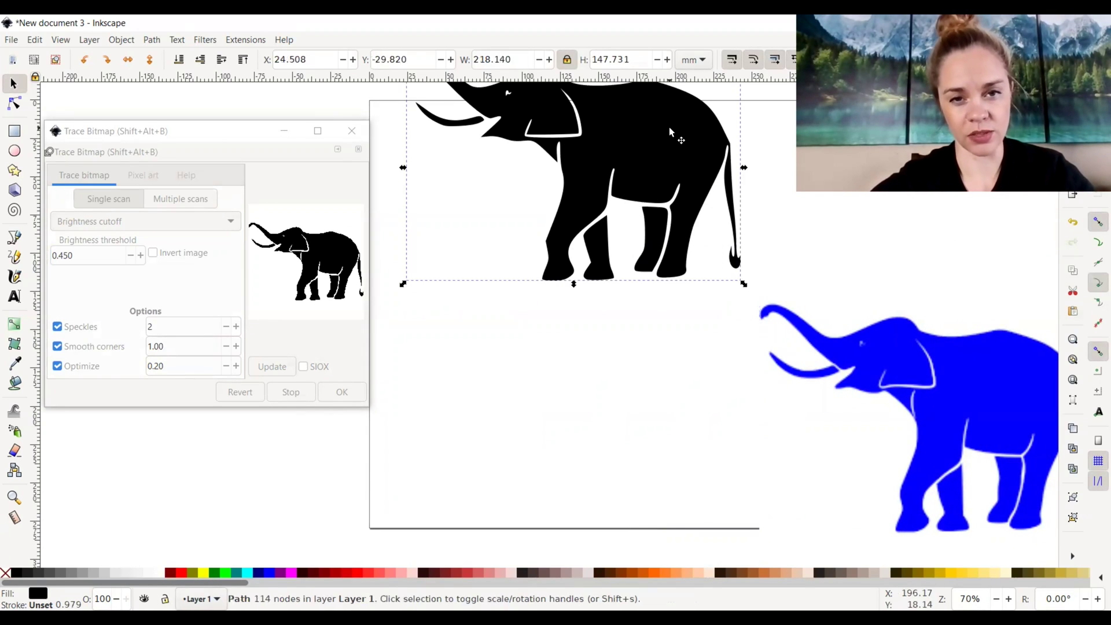
pyautogui.moveTo(669, 127); pyautogui.dragTo(641, 282)
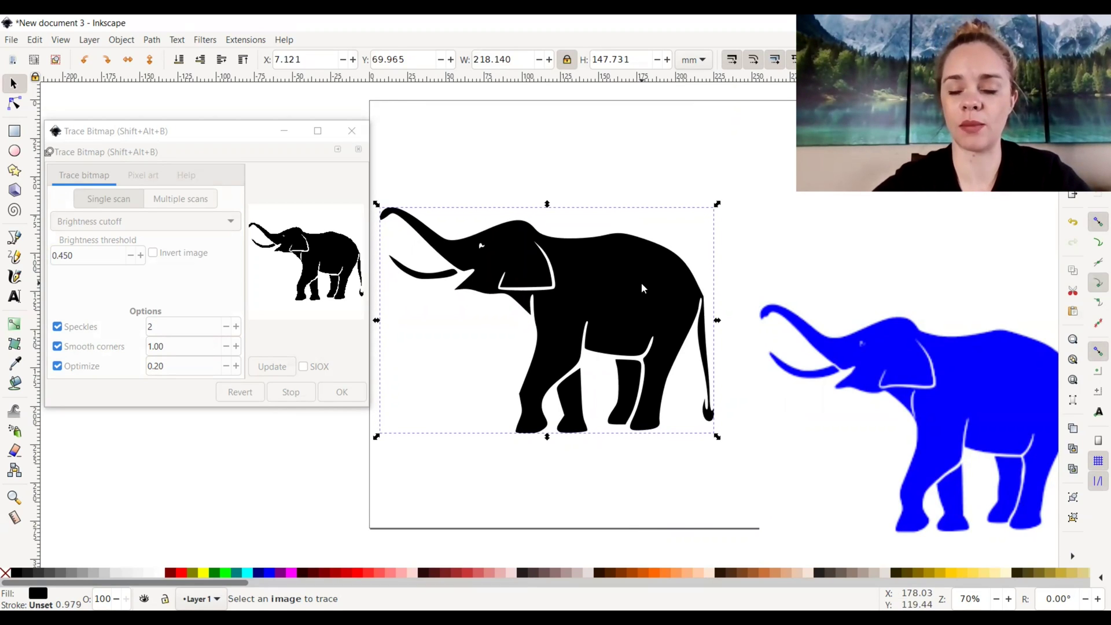
pyautogui.press('+')
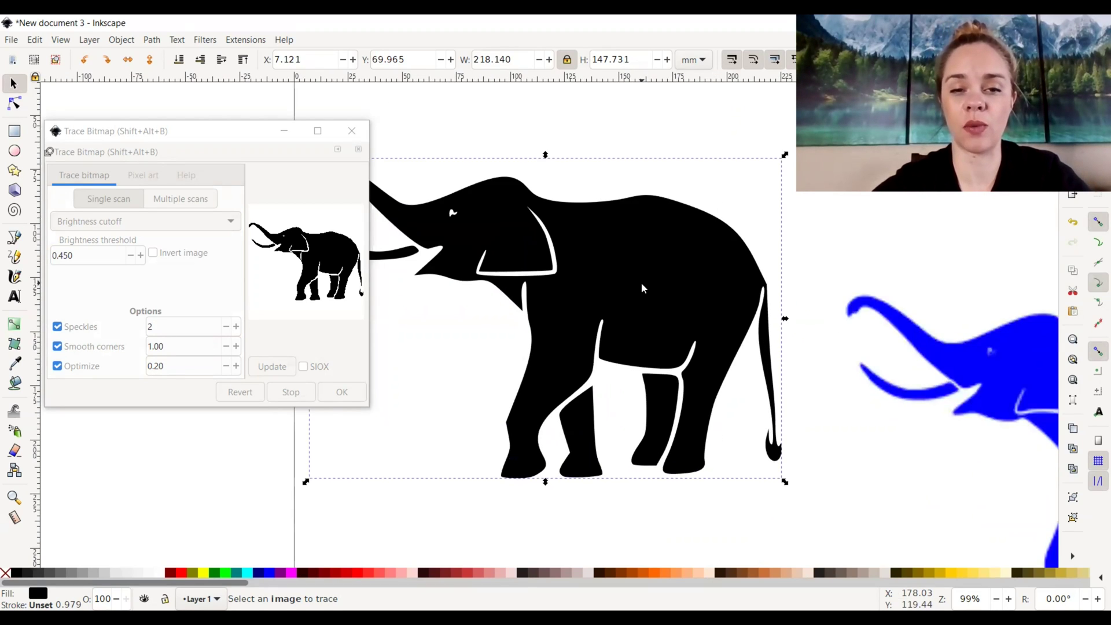
pyautogui.hscroll(-3, 640, 283)
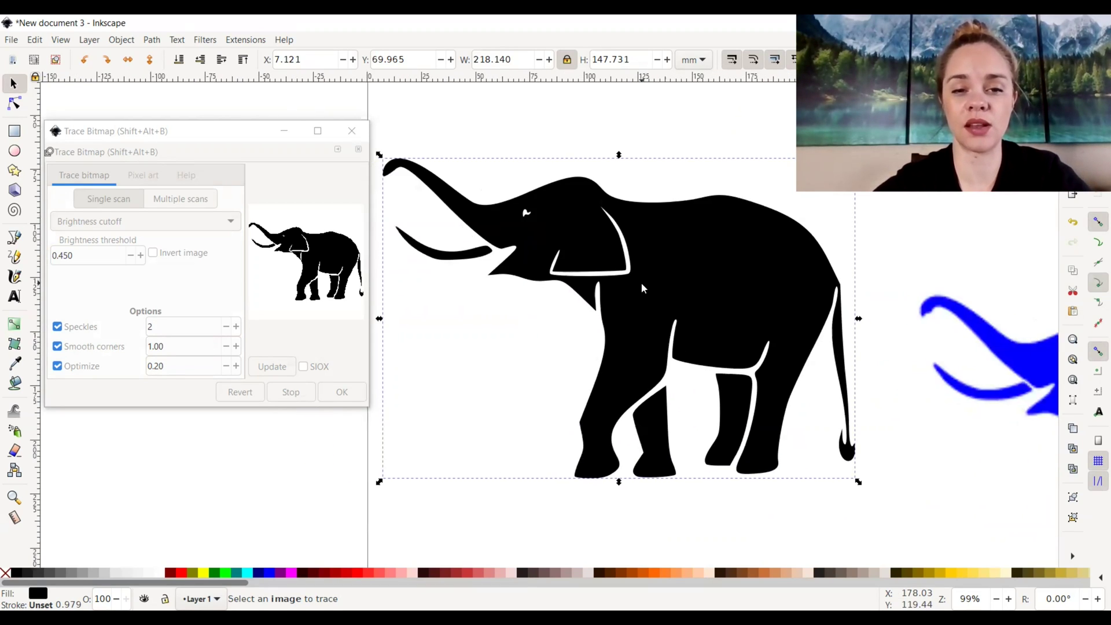
pyautogui.click(14, 105)
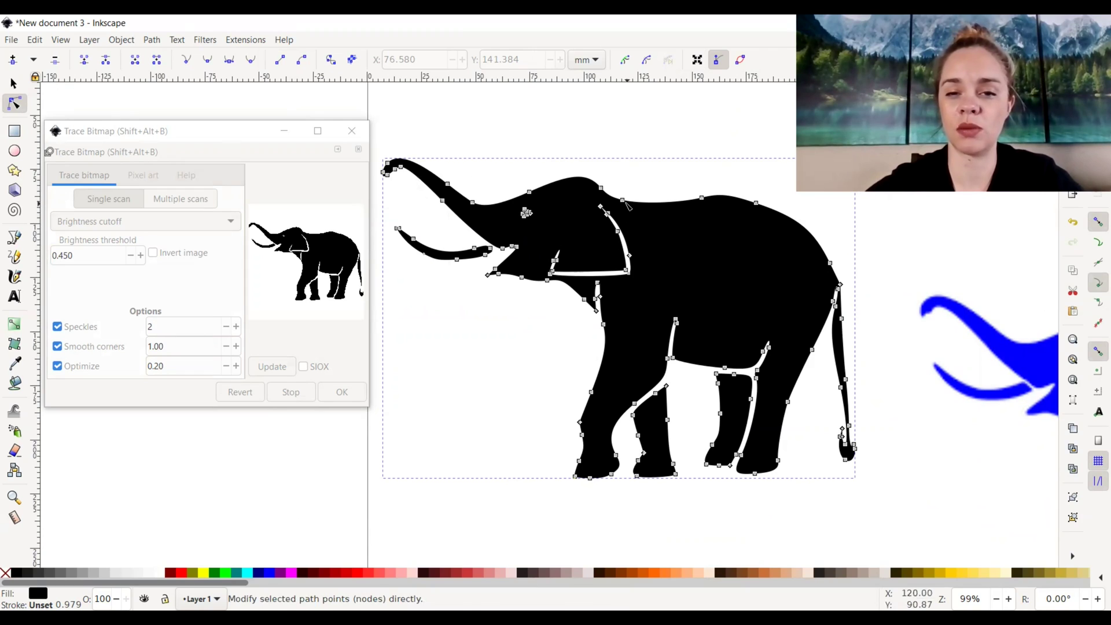
pyautogui.moveTo(623, 201); pyautogui.dragTo(646, 180)
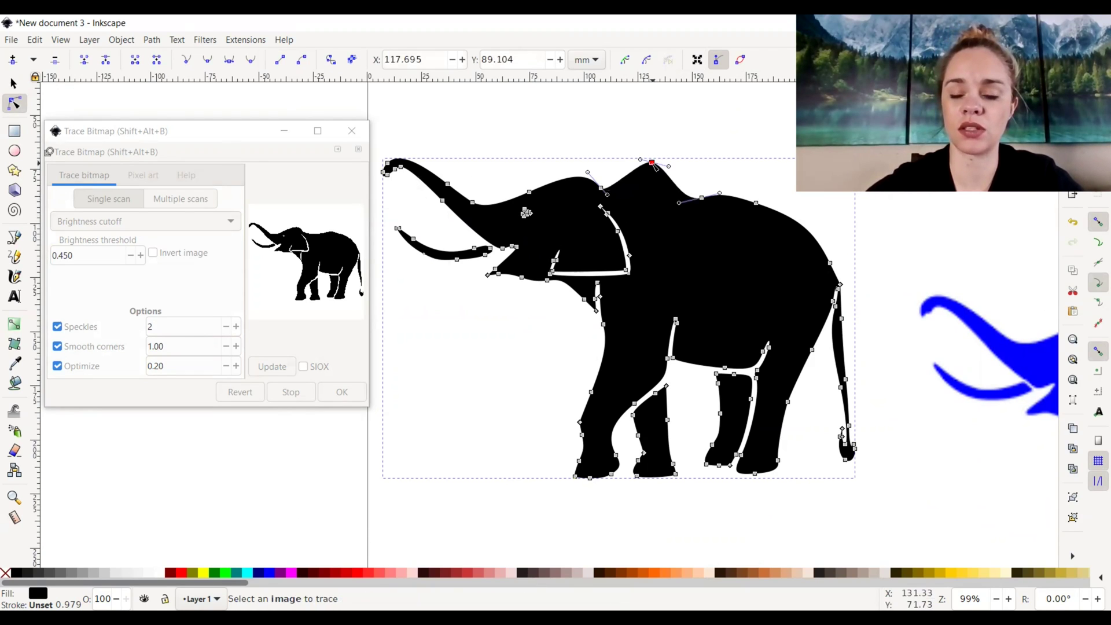
pyautogui.moveTo(654, 166); pyautogui.dragTo(655, 182)
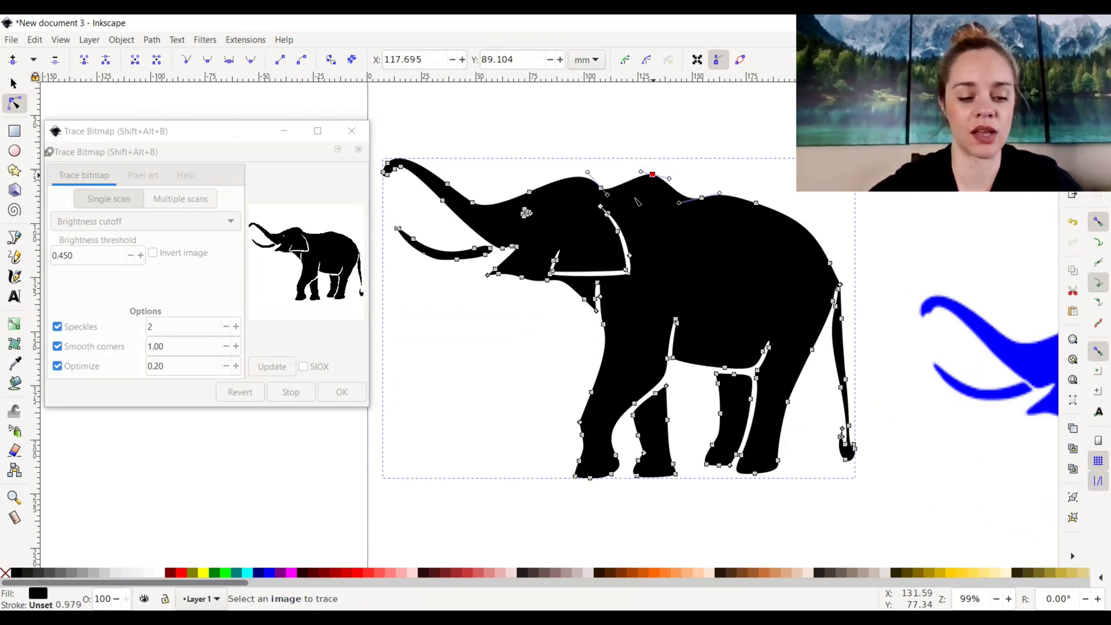
pyautogui.hotkey('ctrl', 'z')
pyautogui.hotkey('ctrl', 'z')
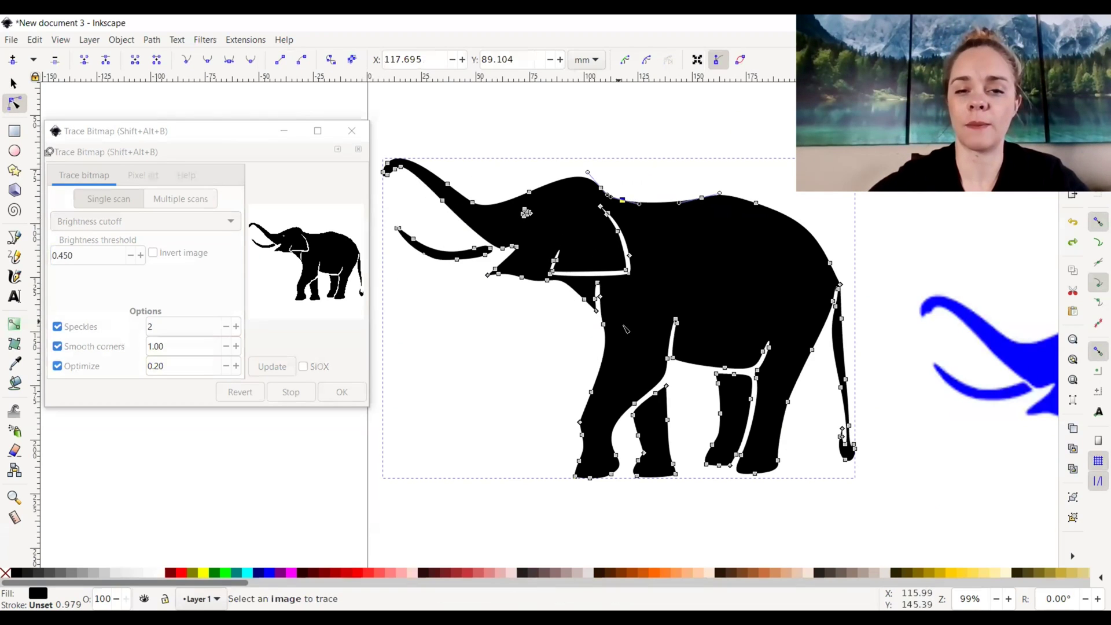
pyautogui.click(600, 136)
pyautogui.click(597, 123)
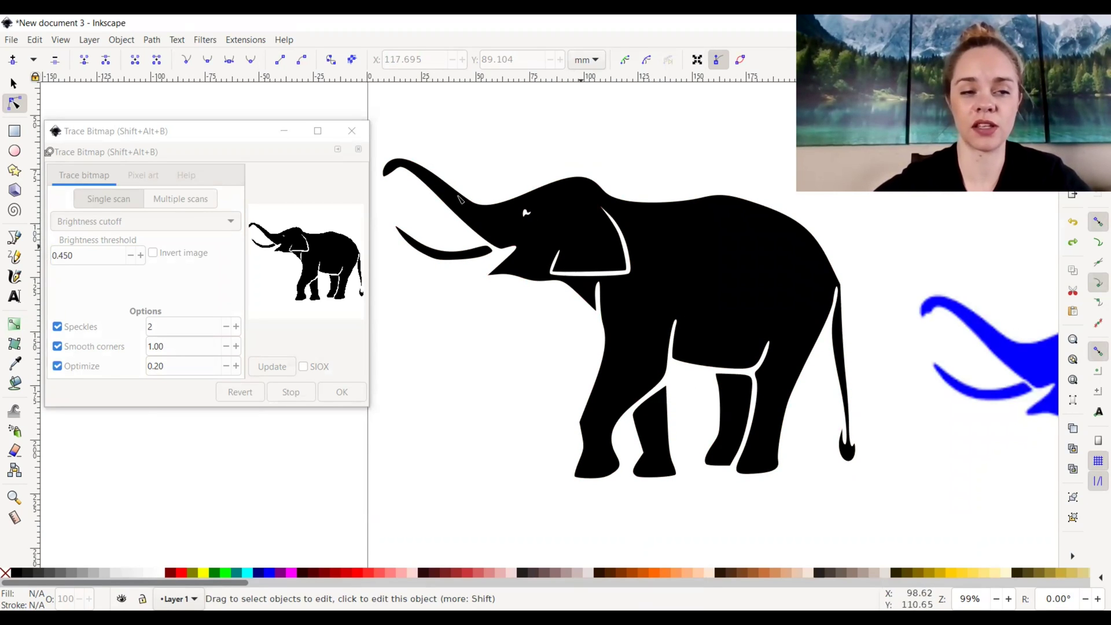
pyautogui.click(14, 84)
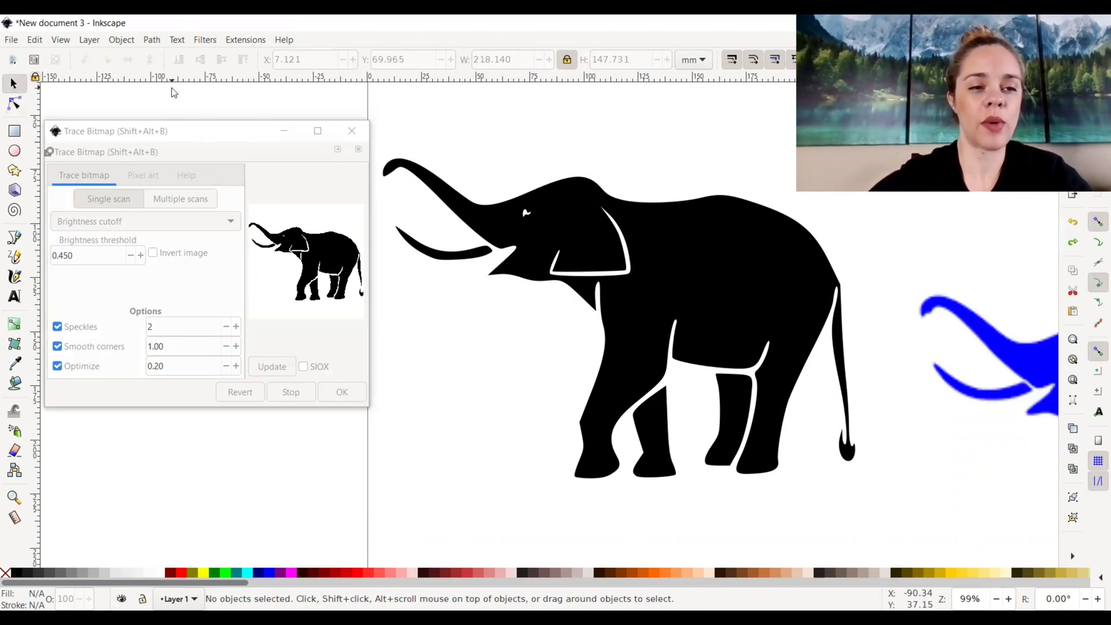
# Step: Move the traced black elephant off to the right
pyautogui.click(467, 252)
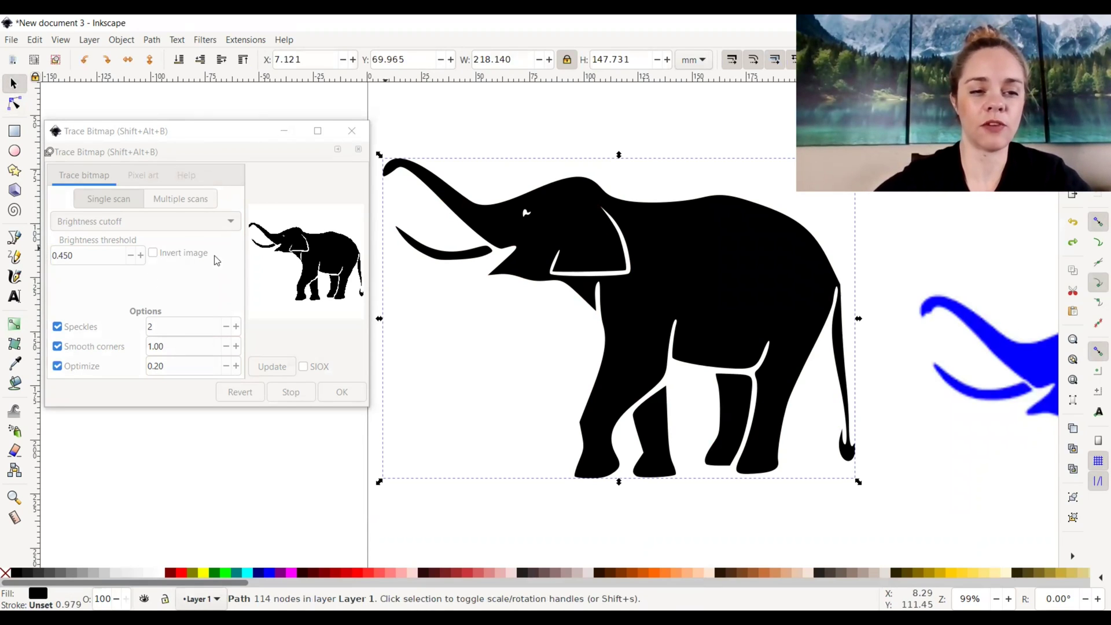
pyautogui.click(657, 265)
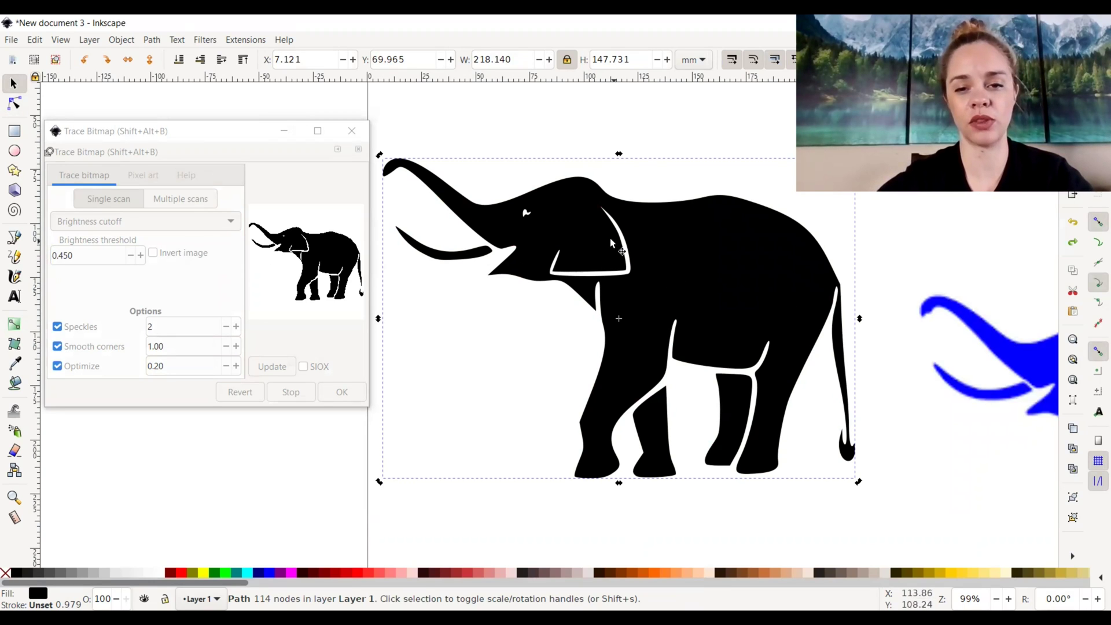
pyautogui.moveTo(574, 234); pyautogui.dragTo(752, 232)
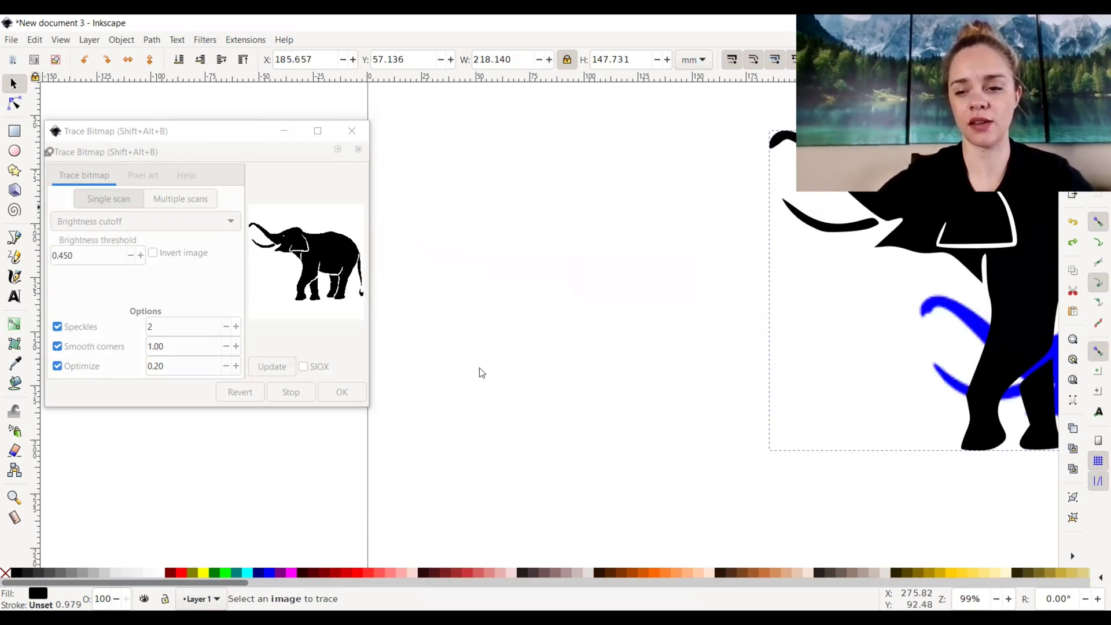
# Step: Bring the blue elephant bitmap onto the page, zoom out, and reopen Trace Bitmap
pyautogui.hscroll(3, 830, 442)
pyautogui.scroll(-3, 856, 446)
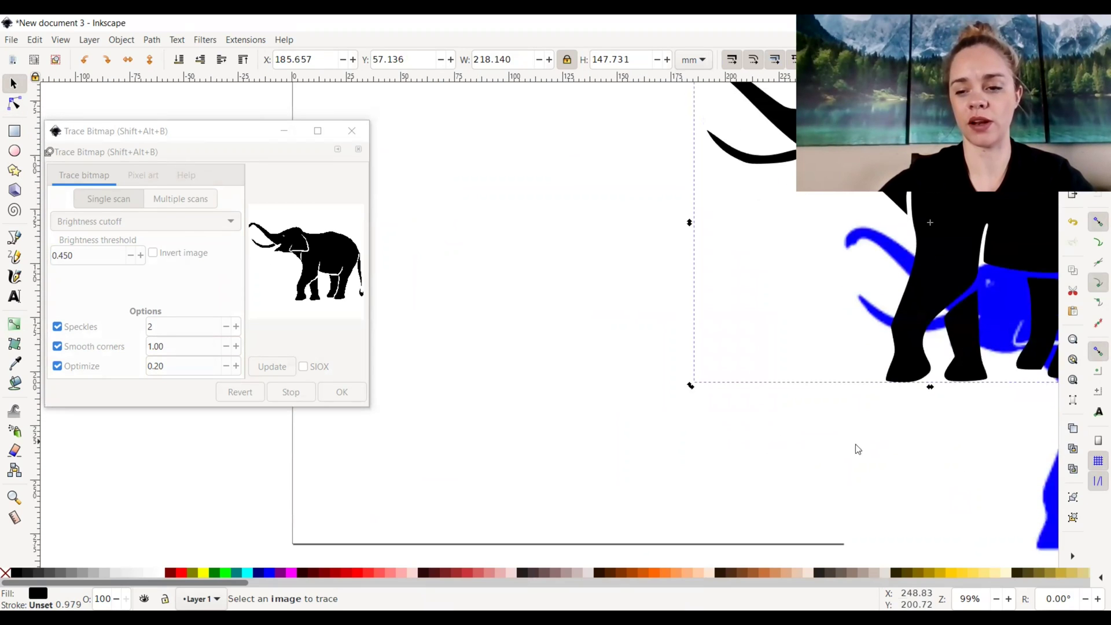
pyautogui.click(1057, 501)
pyautogui.moveTo(1056, 502)
pyautogui.mouseDown()
pyautogui.moveTo(635, 398)
pyautogui.moveTo(555, 415)
pyautogui.mouseUp()
pyautogui.moveTo(691, 311); pyautogui.dragTo(681, 348)
pyautogui.press('-')
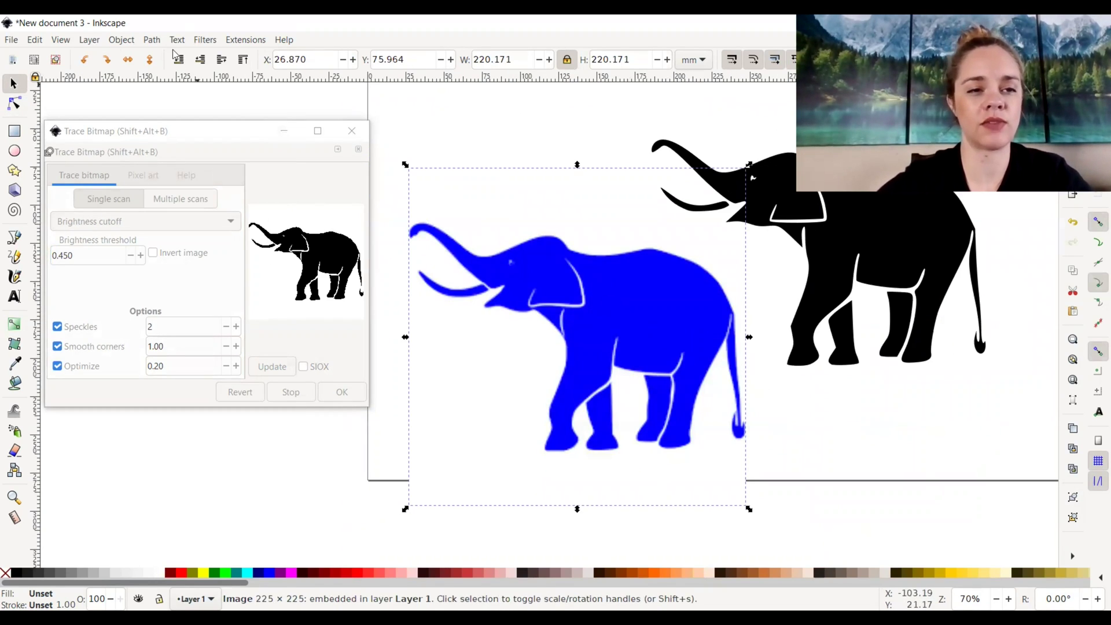
pyautogui.click(151, 40)
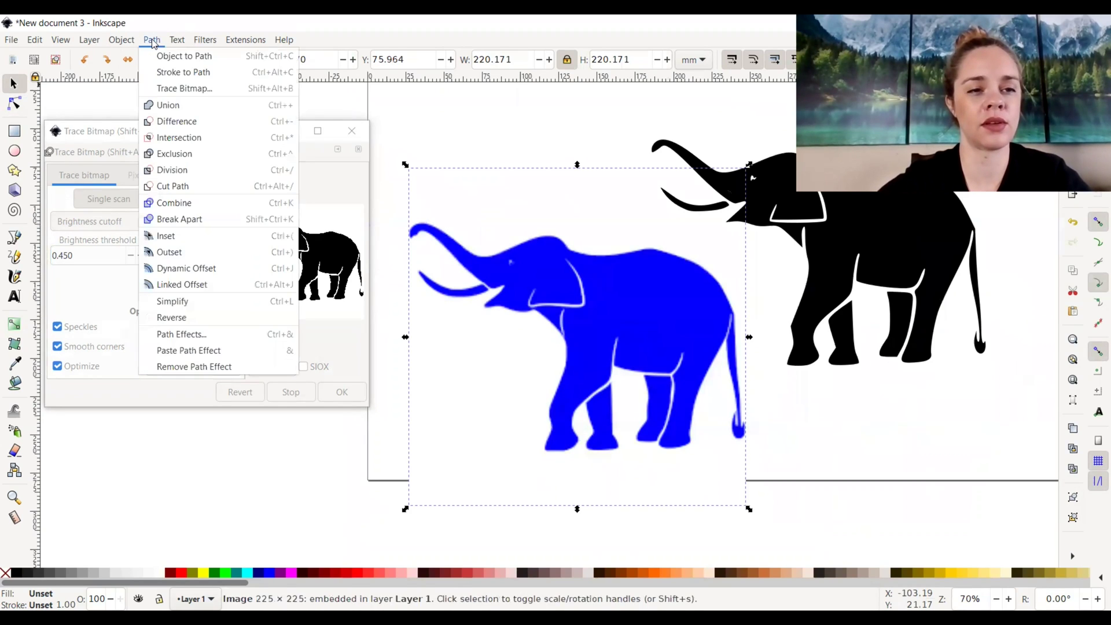
pyautogui.click(175, 90)
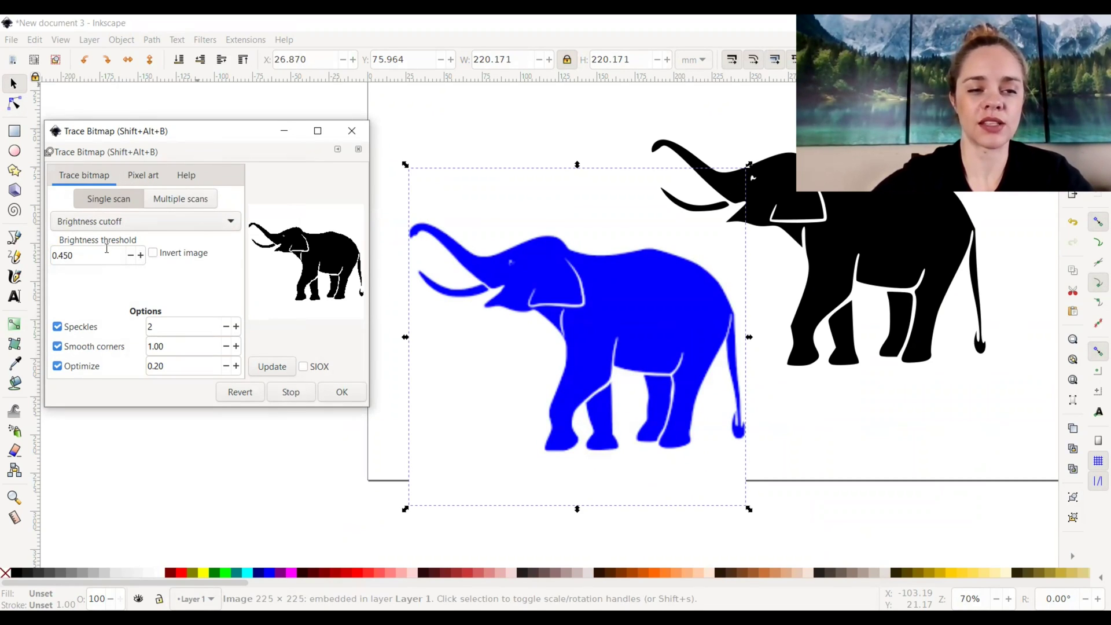
# Step: Trace the blue bitmap with Invert image on, producing a white elephant on black, and position it
pyautogui.click(153, 254)
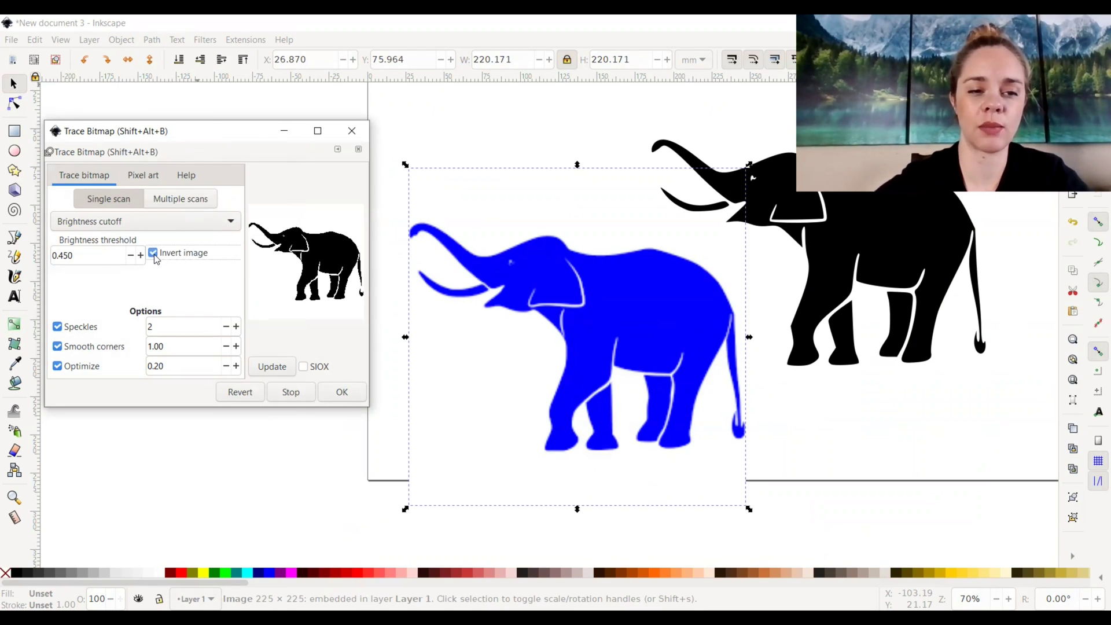
pyautogui.click(346, 395)
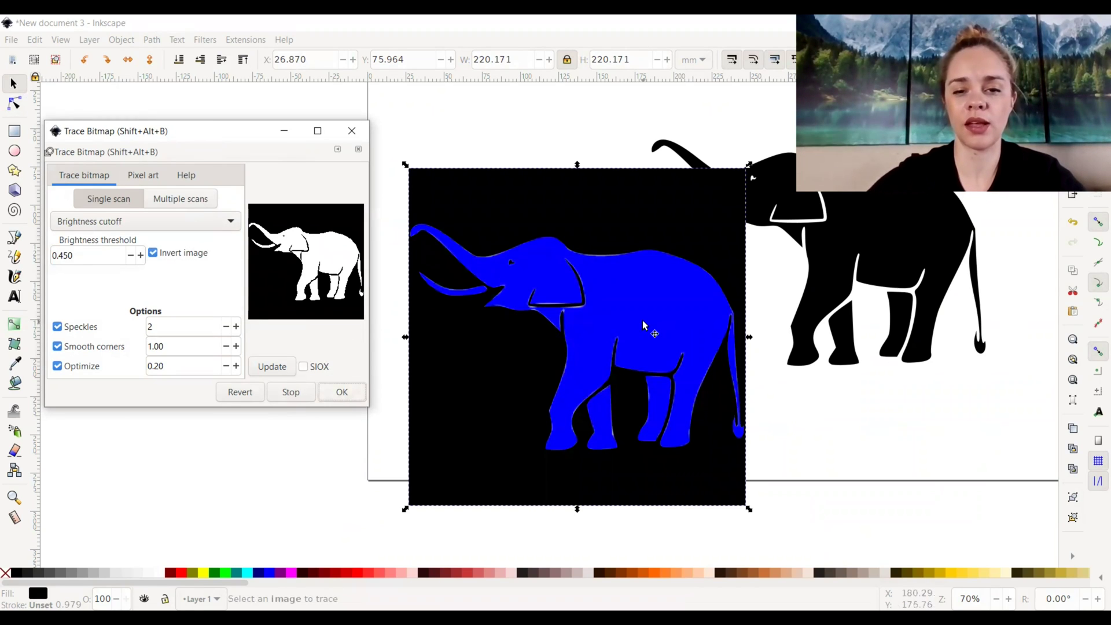
pyautogui.moveTo(640, 328)
pyautogui.mouseDown()
pyautogui.moveTo(584, 305)
pyautogui.moveTo(642, 294)
pyautogui.moveTo(842, 377)
pyautogui.moveTo(837, 400)
pyautogui.mouseUp()
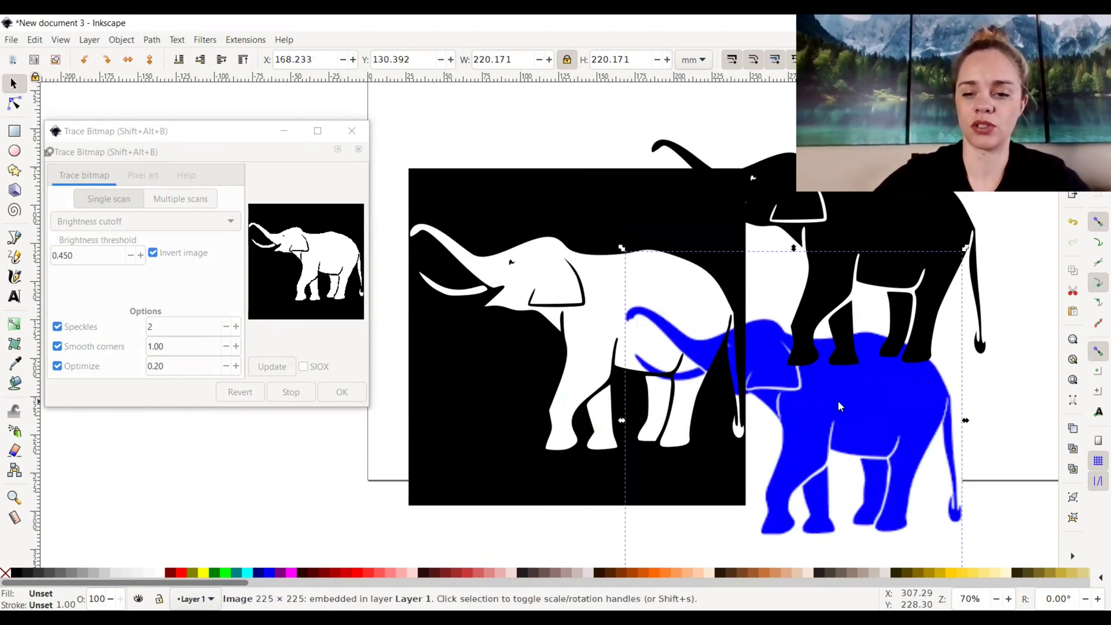
# Step: Move the blue bitmap aside and delete the black elephant path
pyautogui.moveTo(767, 382); pyautogui.dragTo(1041, 364)
pyautogui.click(769, 265)
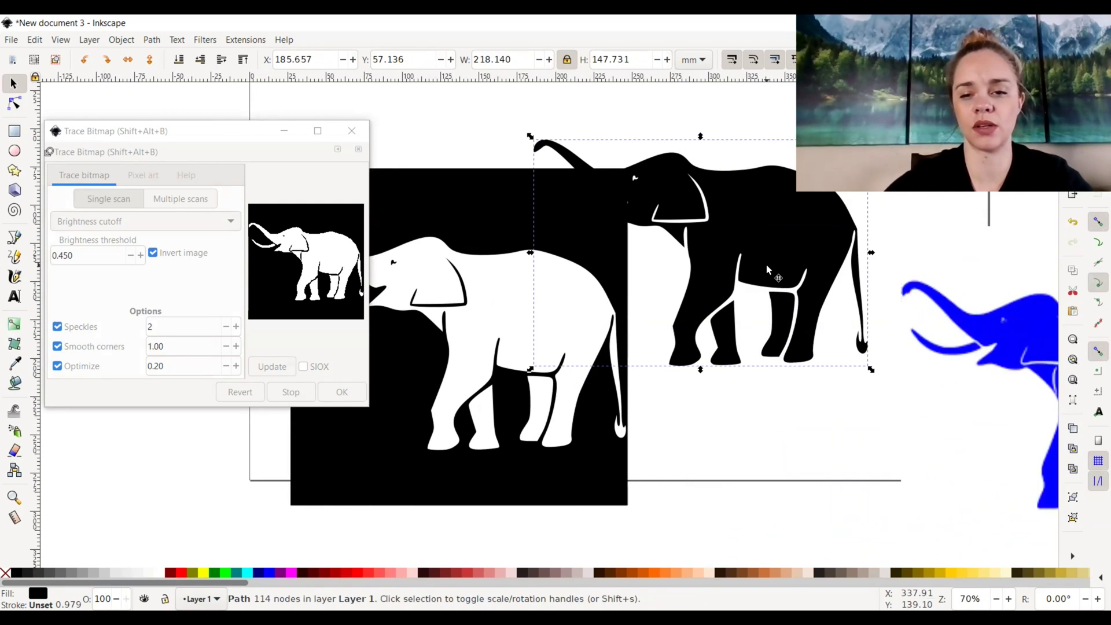
pyautogui.press('Delete')
pyautogui.hscroll(-1, 670, 276)
pyautogui.hscroll(-4, 670, 276)
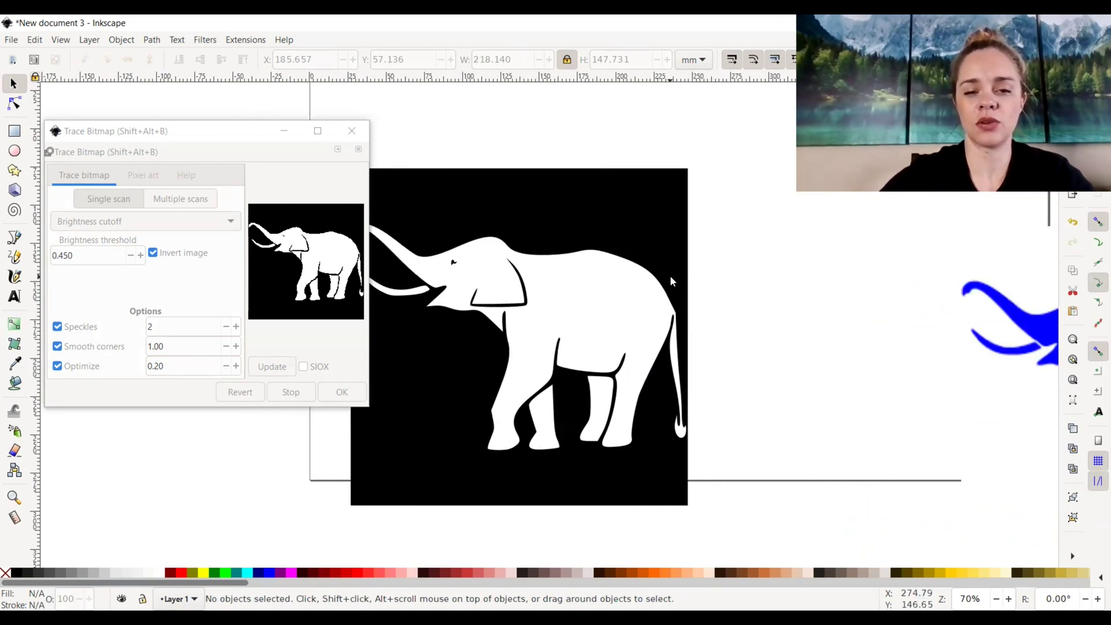